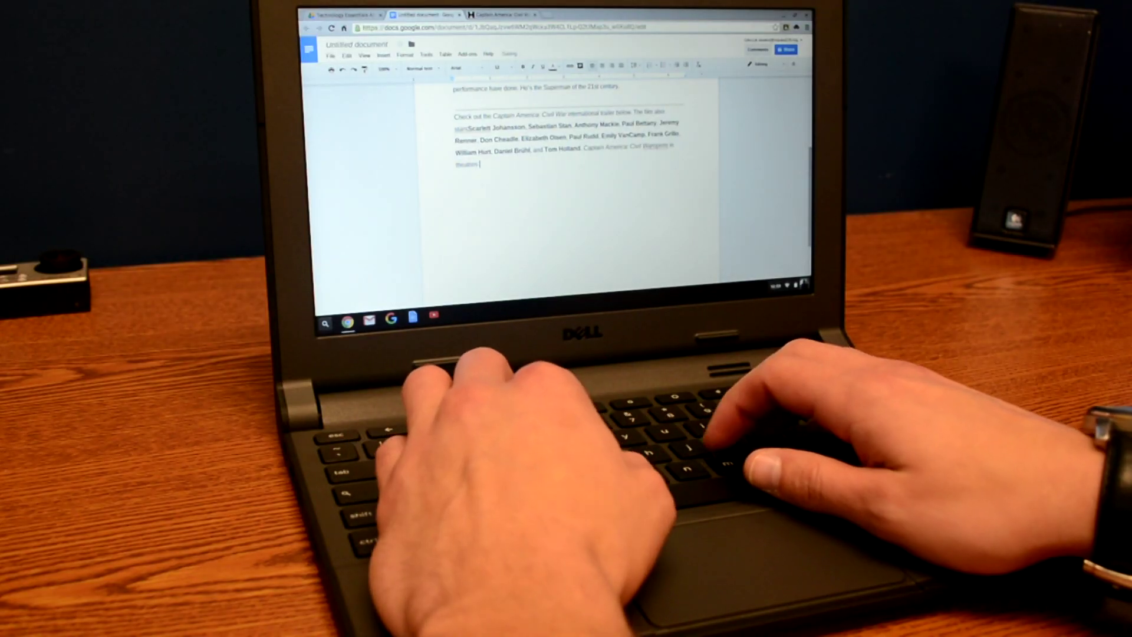
# Check About Chrome OS for updates and confirm the Chromebook is up to date.
pyautogui.write('ay.')
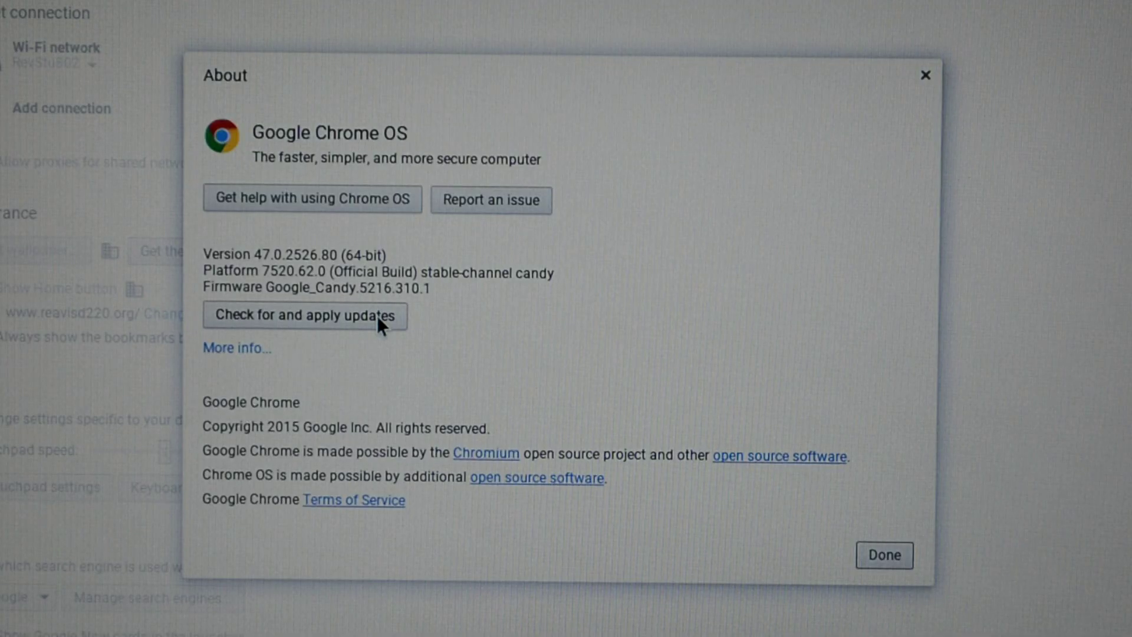
pyautogui.click(379, 322)
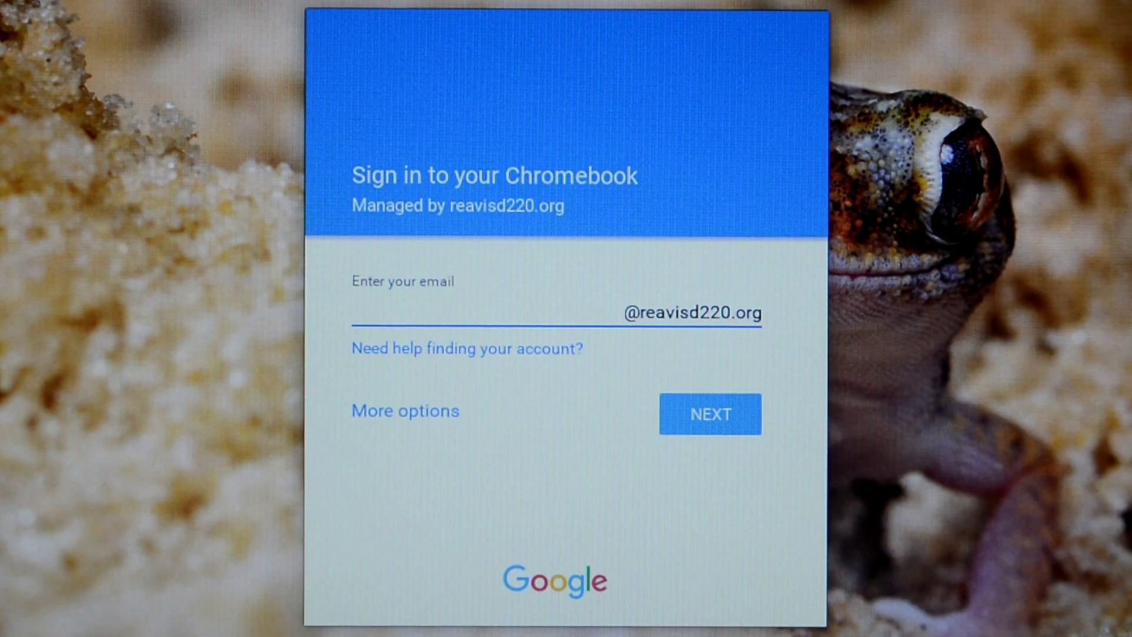
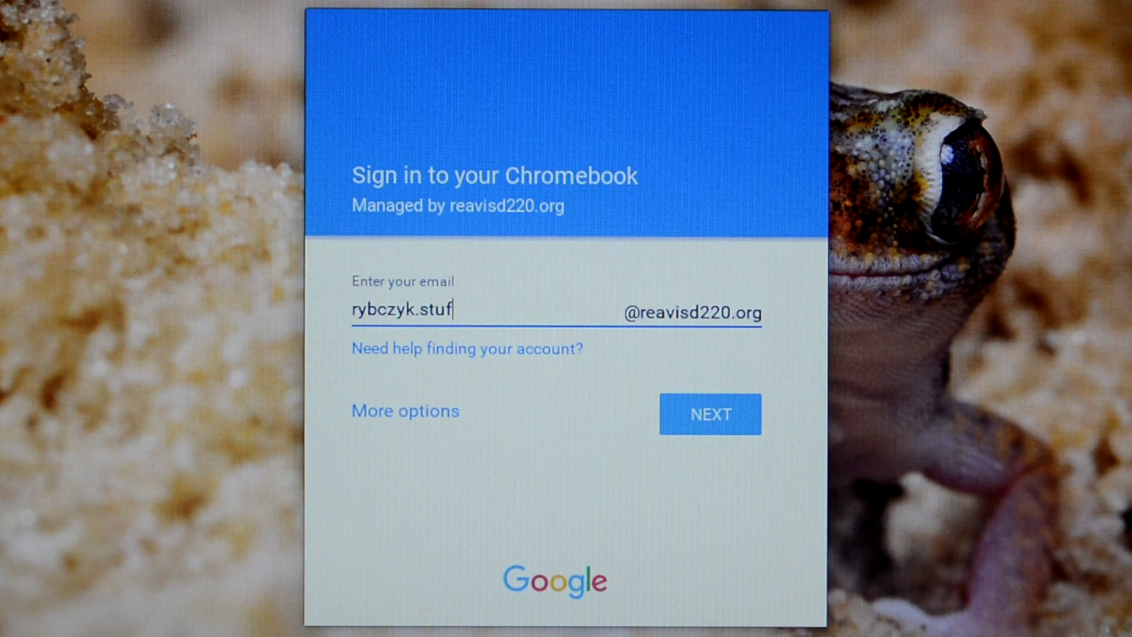
# Sign in with the student's school e-mail, correcting a typo, then enter the account password.
pyautogui.press('Return')
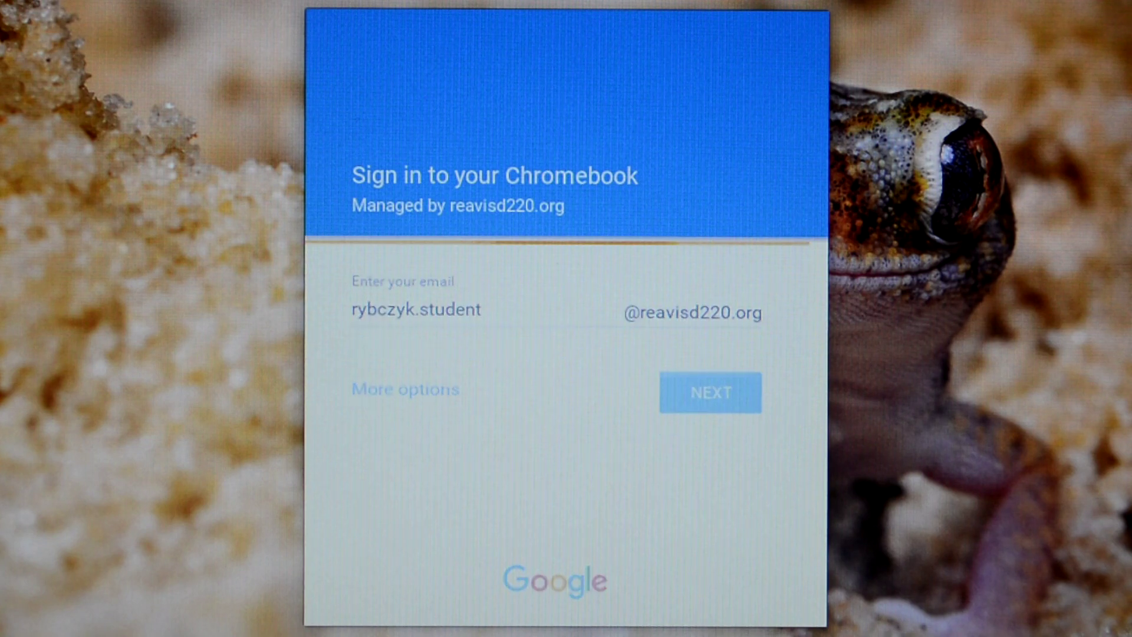
pyautogui.write('****')
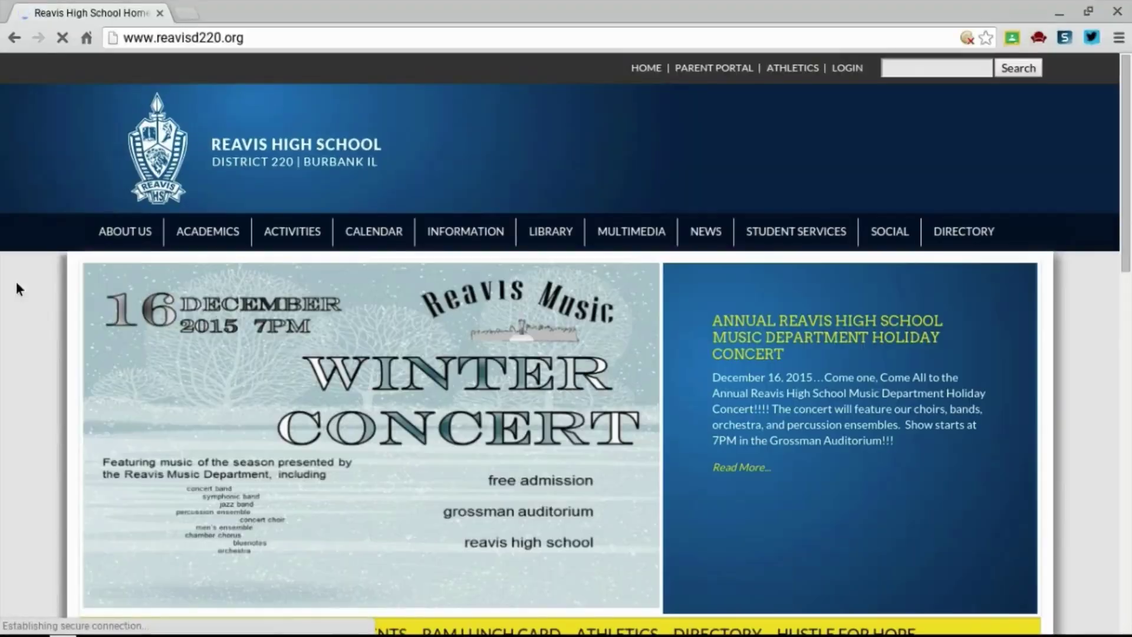
# Scroll the school homepage, open a new tab, and view the account details and Google apps grid.
pyautogui.scroll(-7, 16, 281)
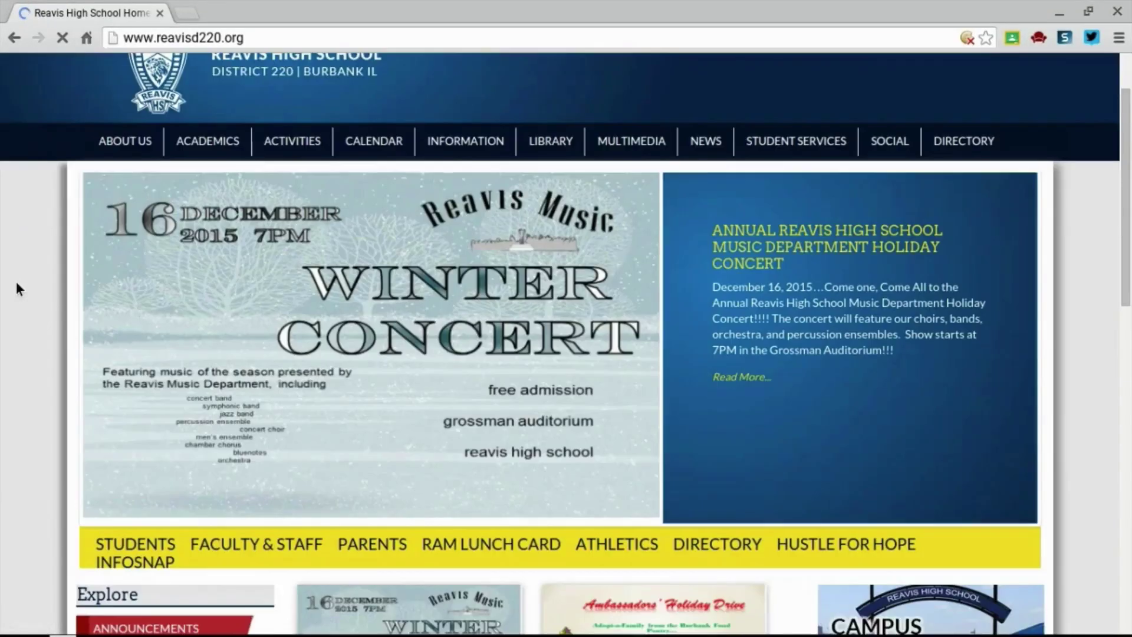
pyautogui.scroll(-5, 16, 284)
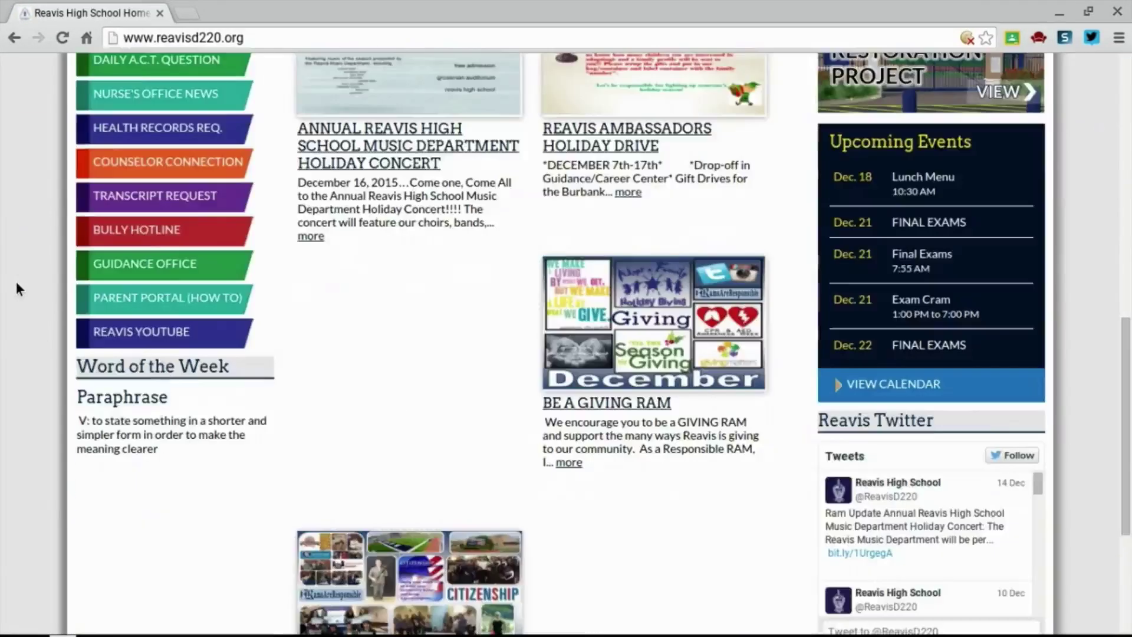
pyautogui.scroll(12, 17, 285)
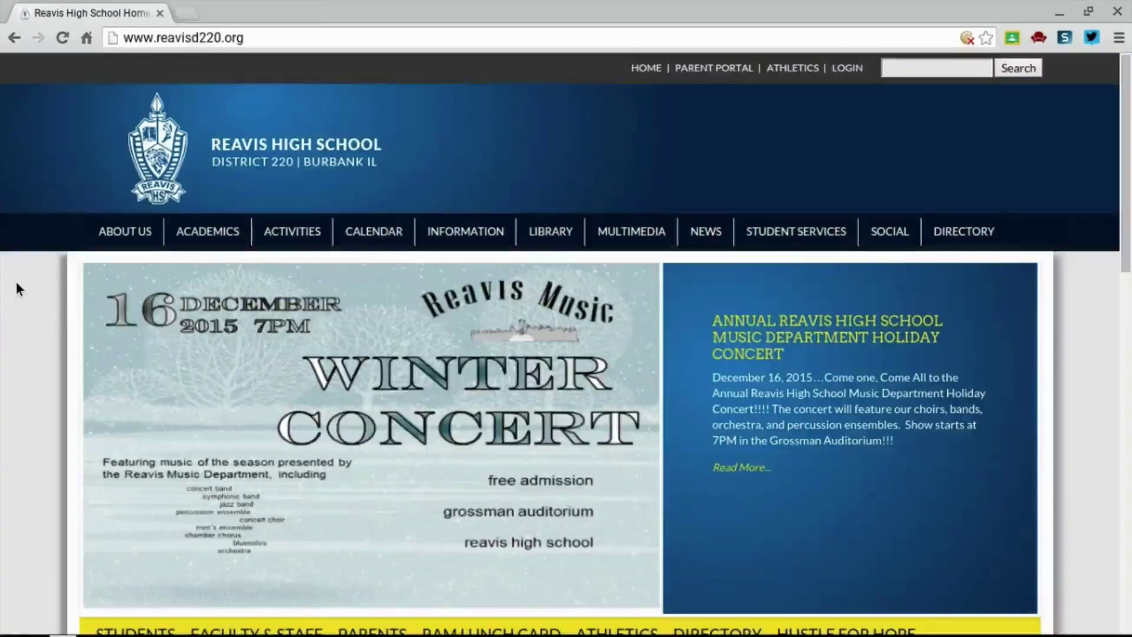
pyautogui.hotkey('ctrl', 't')
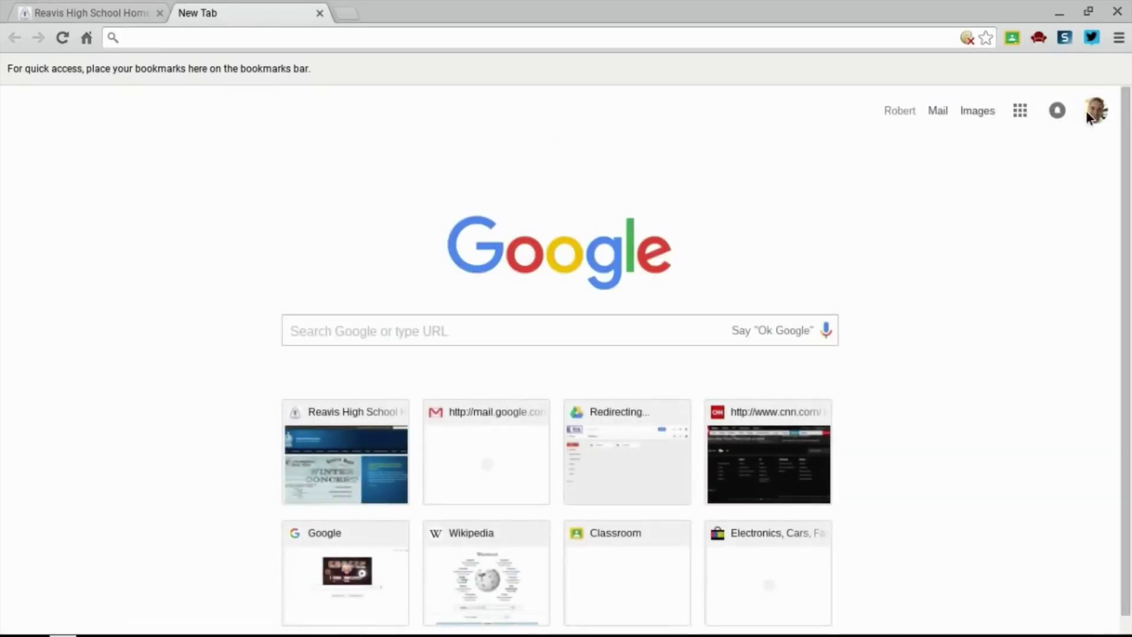
pyautogui.click(1094, 111)
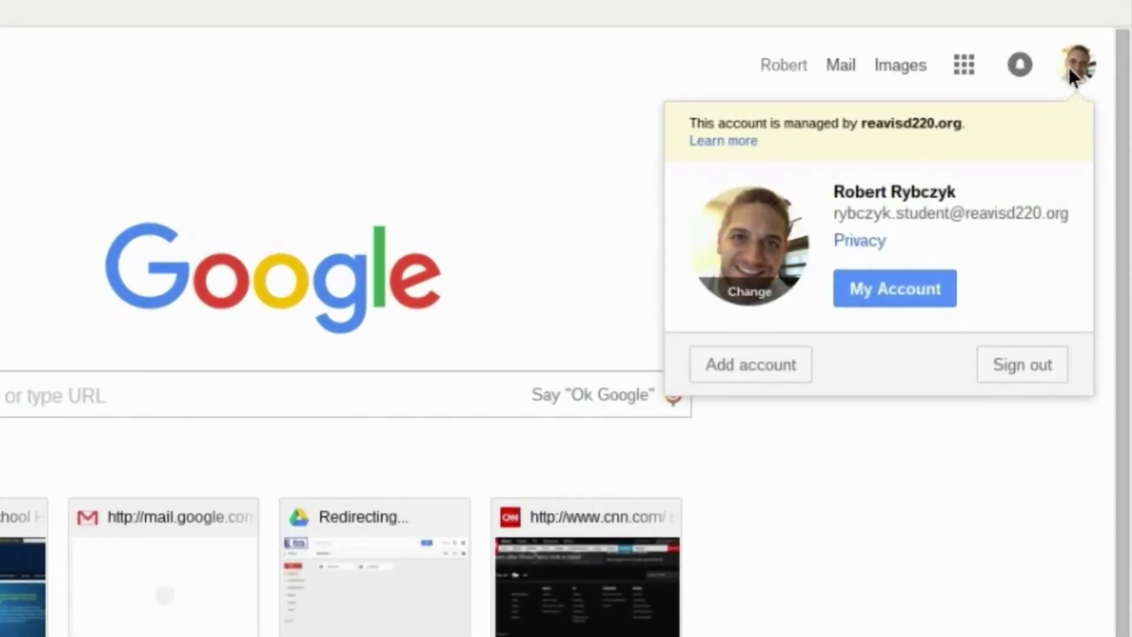
pyautogui.click(965, 65)
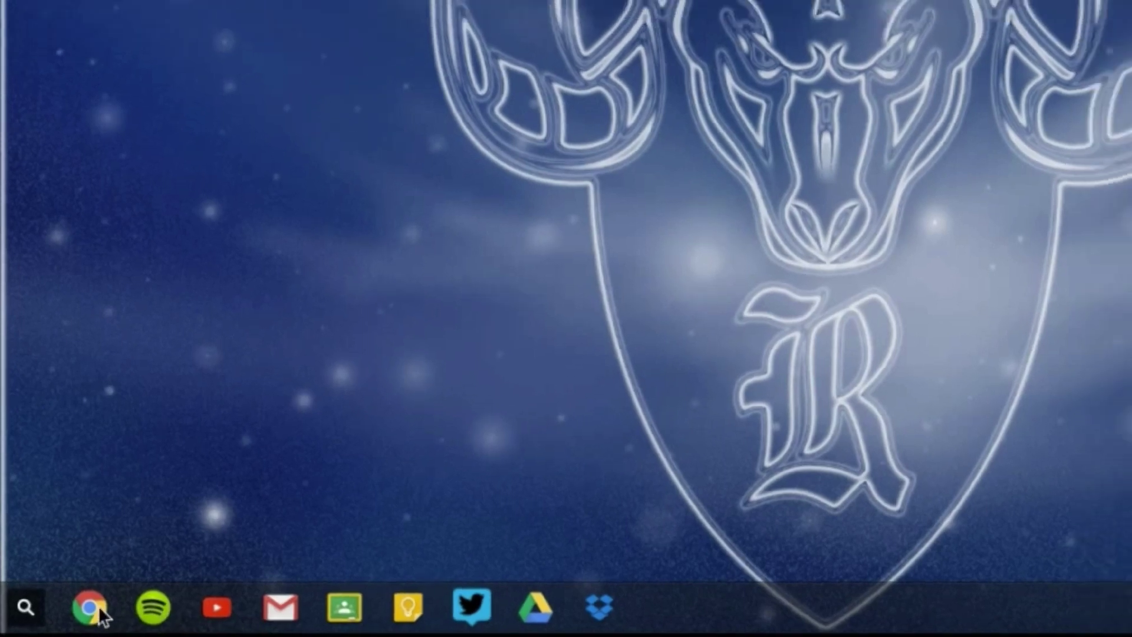
# Open Chrome, pin Classroom from the launcher to the shelf, then unpin Classroom and drag Keep off.
pyautogui.click(95, 606)
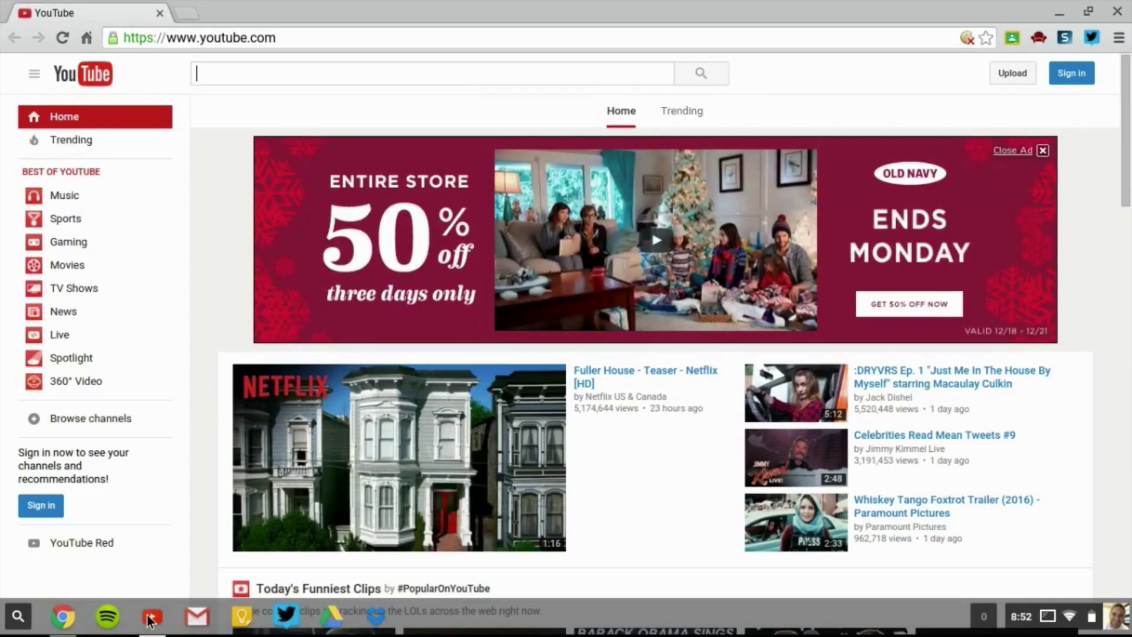
pyautogui.click(149, 617)
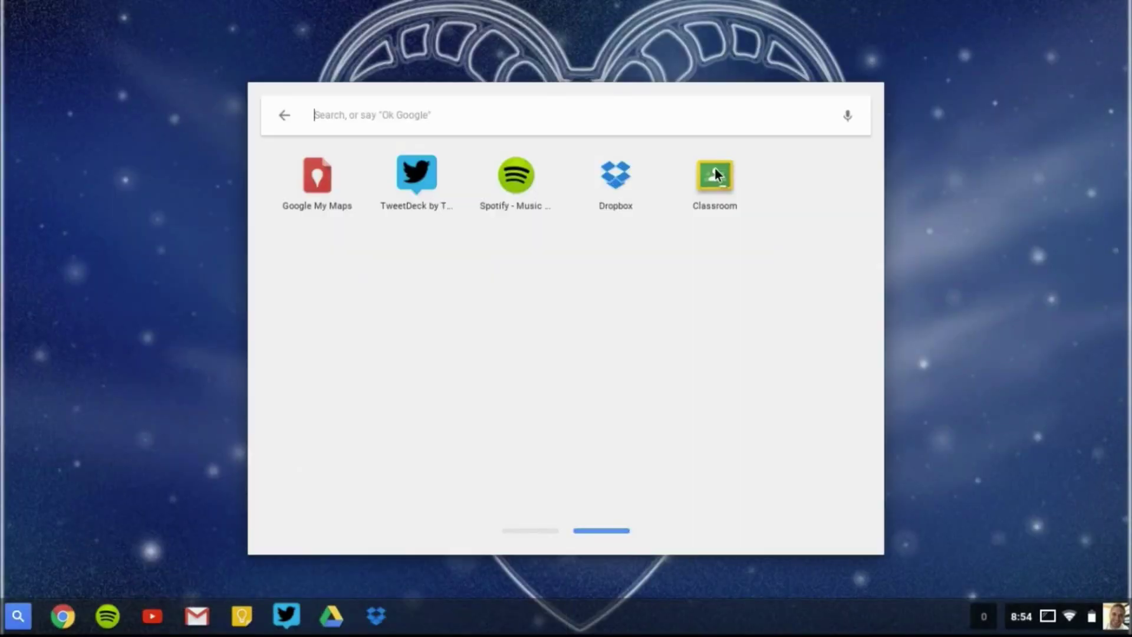
pyautogui.moveTo(715, 168); pyautogui.dragTo(274, 499)
pyautogui.moveTo(191, 592); pyautogui.dragTo(191, 608)
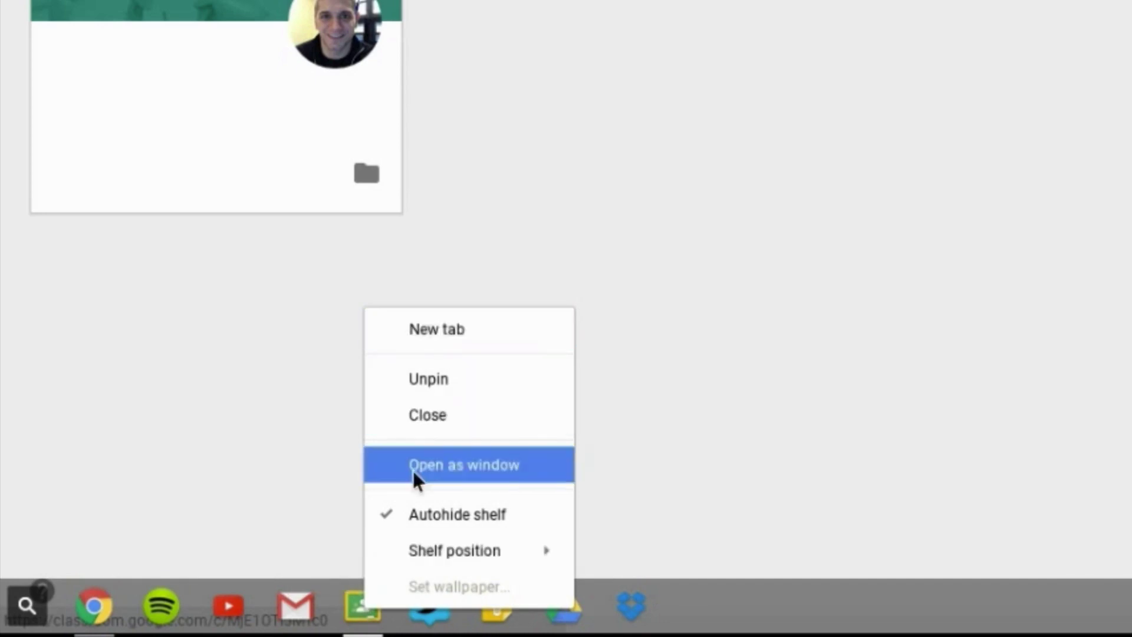
pyautogui.click(458, 380)
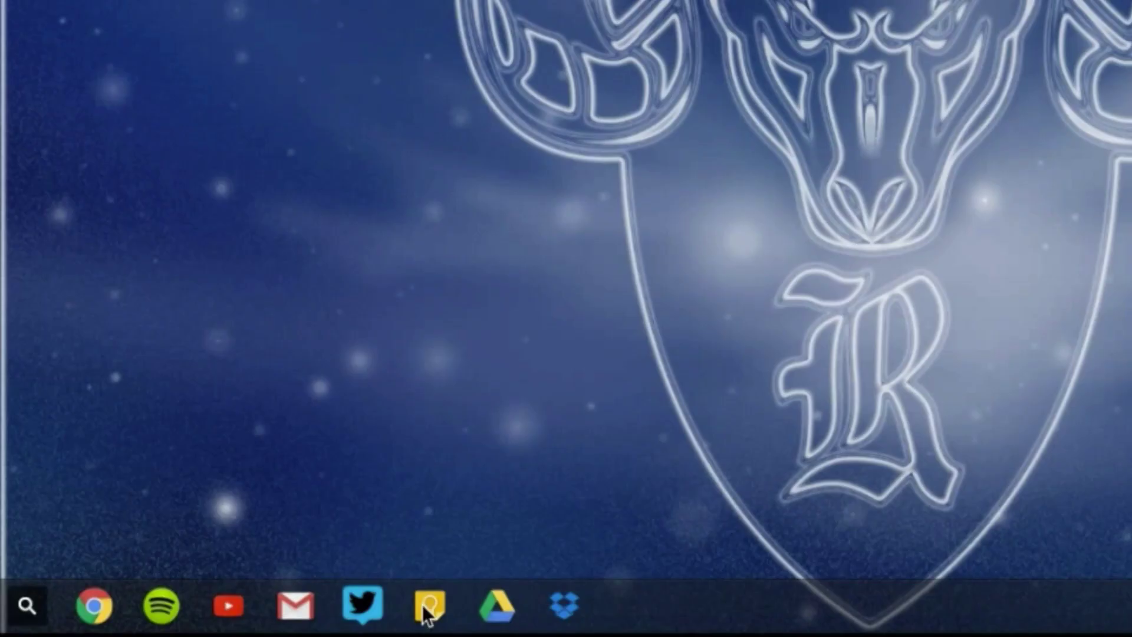
pyautogui.moveTo(422, 604); pyautogui.dragTo(397, 504)
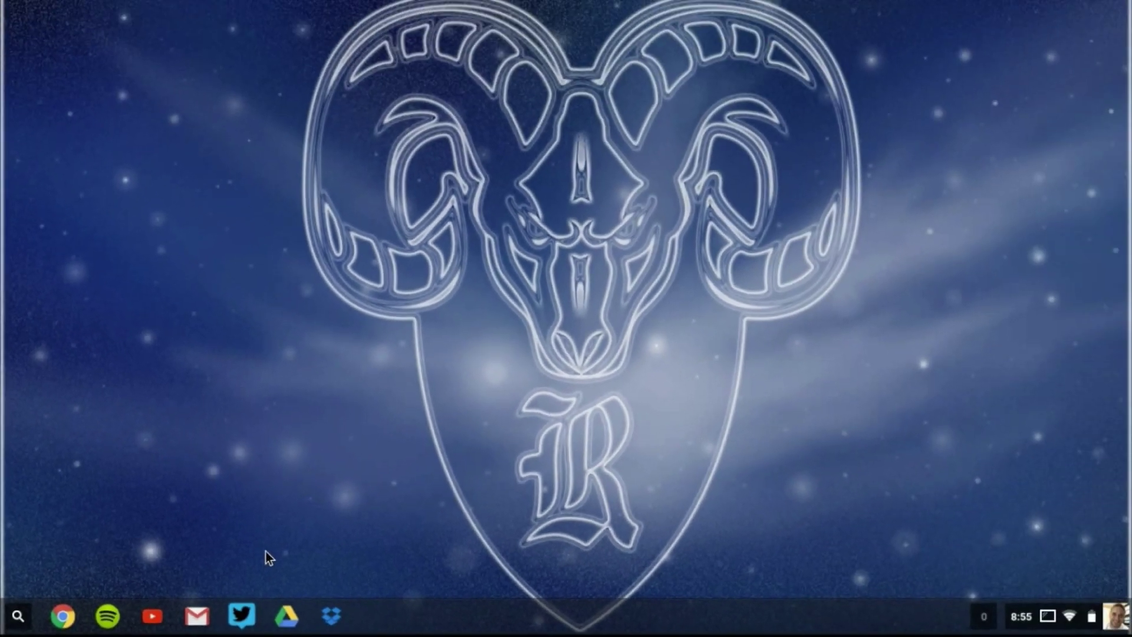
pyautogui.click(26, 605)
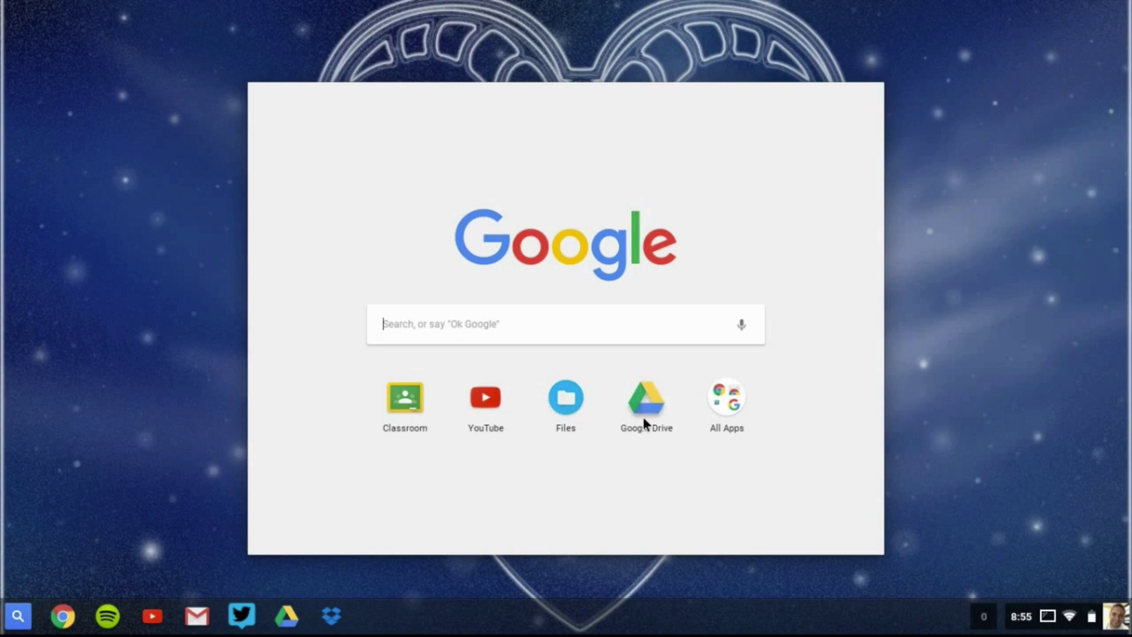
pyautogui.click(724, 404)
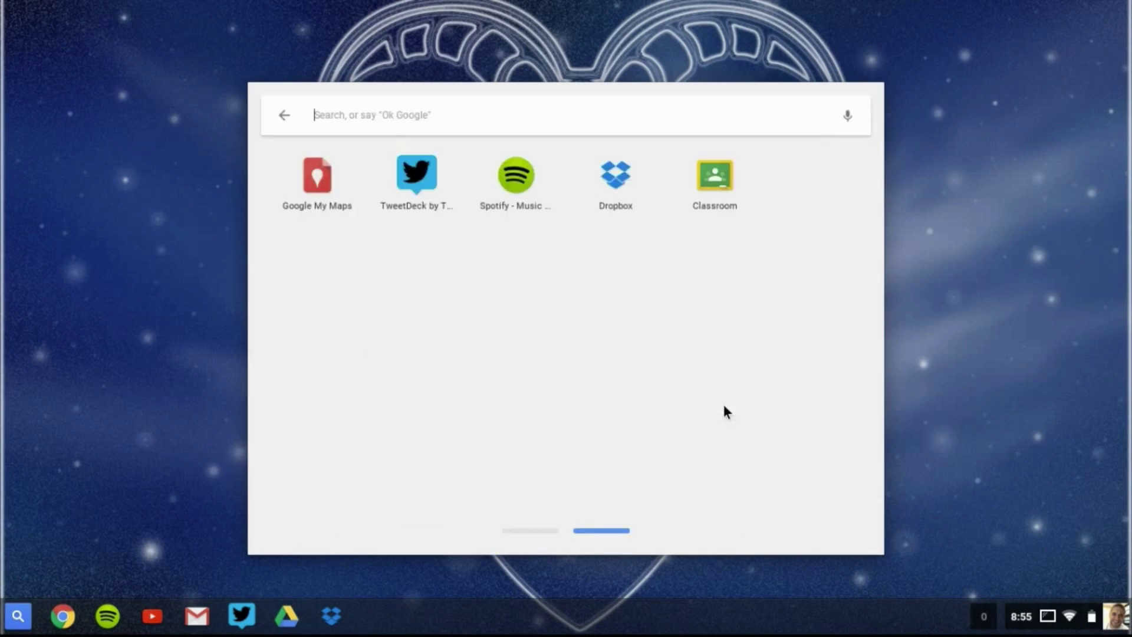
pyautogui.hscroll(-1, 723, 405)
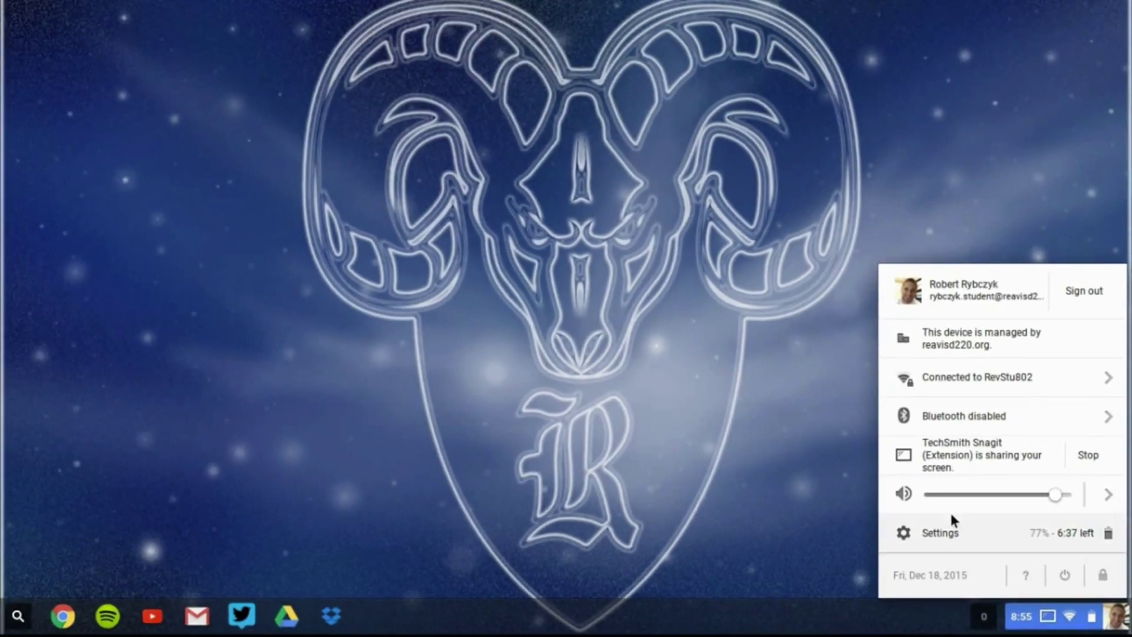
# Open Settings and, under People, bring up the Change picture dialog for the account picture.
pyautogui.click(849, 481)
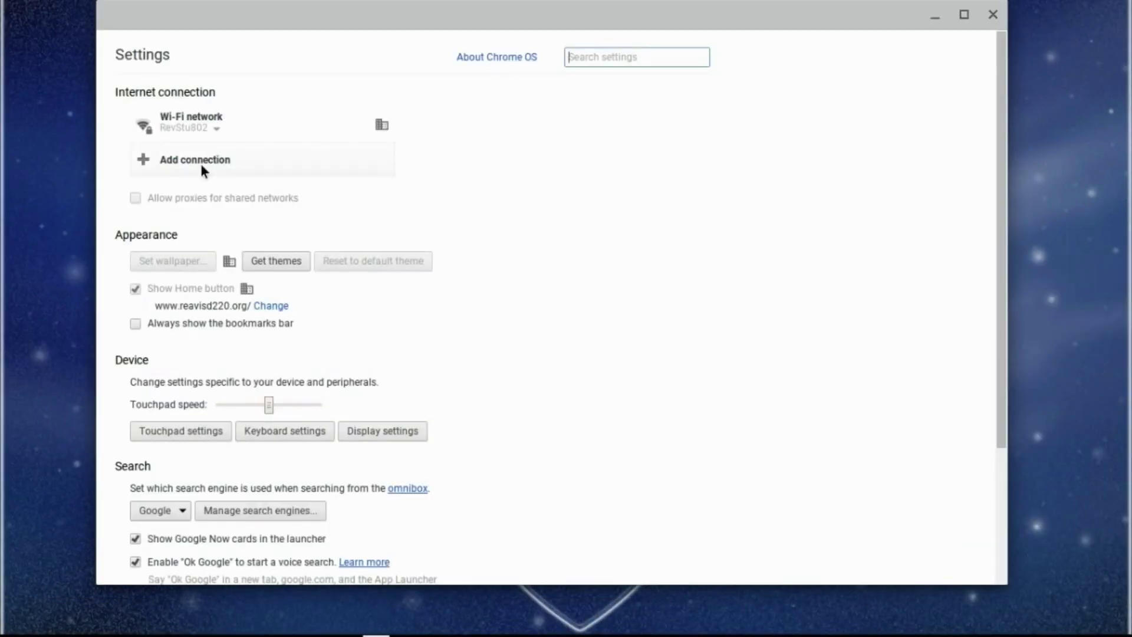
pyautogui.scroll(-3, 201, 164)
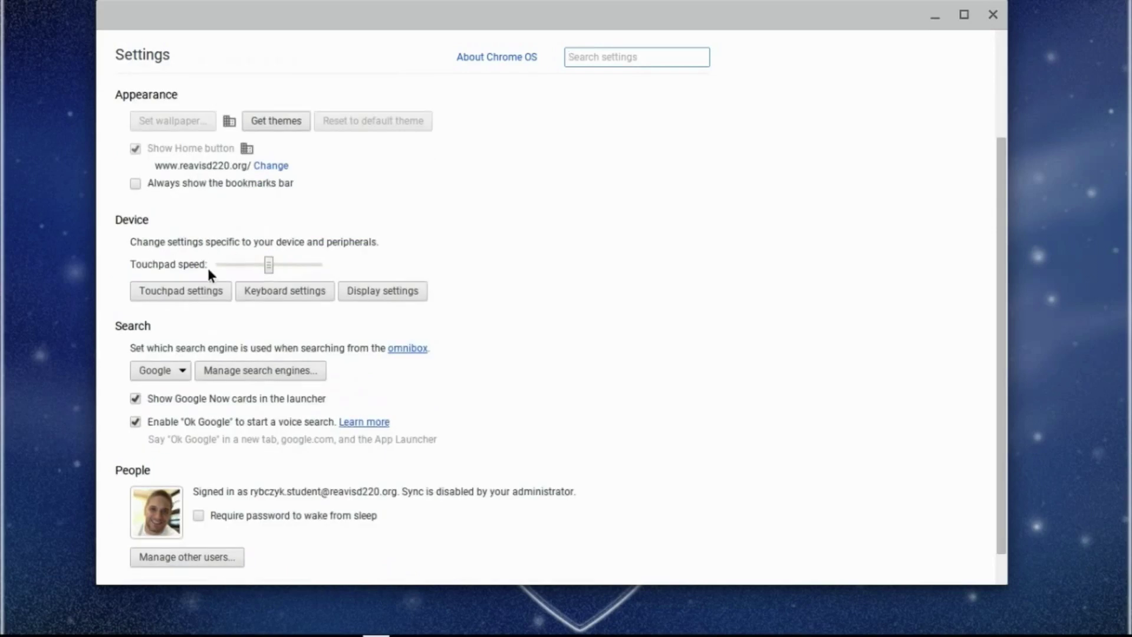
pyautogui.click(158, 518)
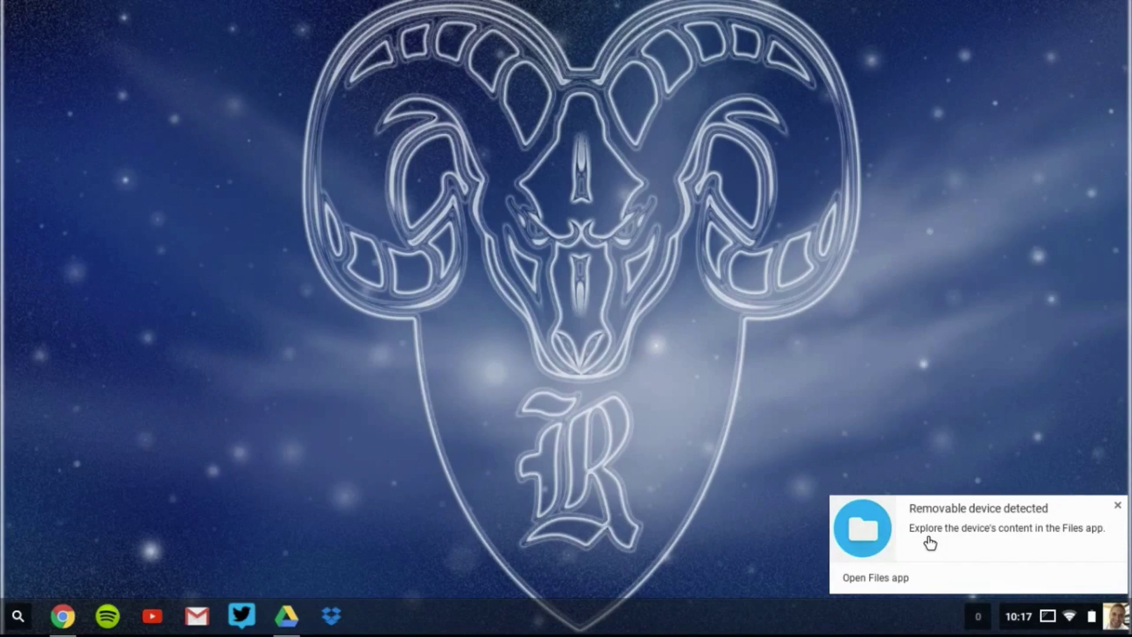
# Open the ADATA UFD drive in Files from the notification, then return to Files via All Apps.
pyautogui.click(883, 577)
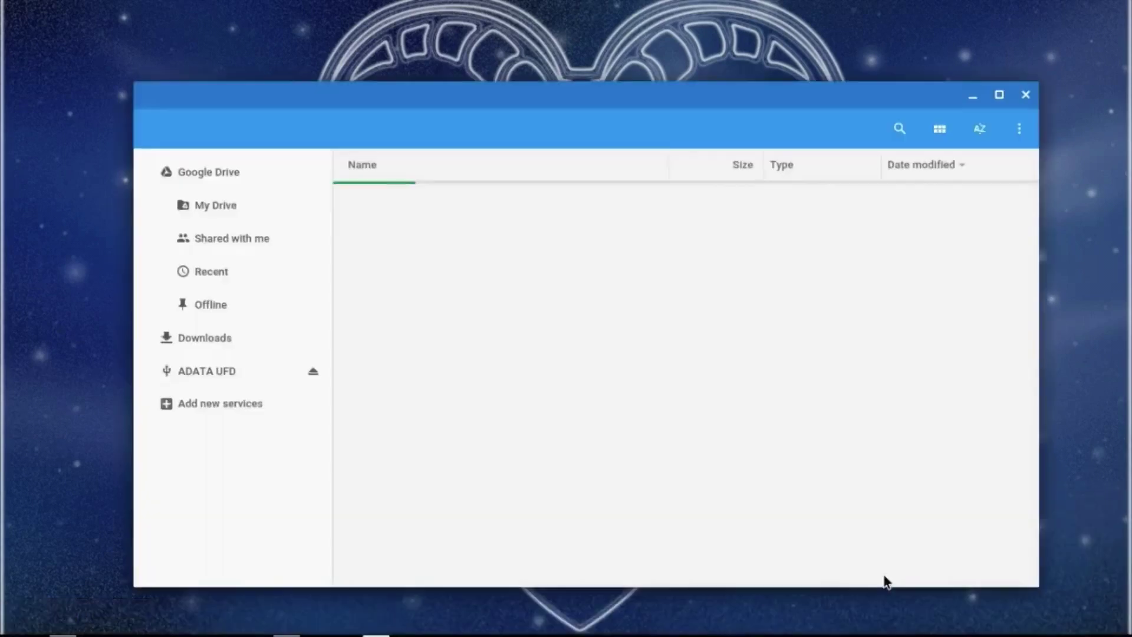
pyautogui.click(18, 625)
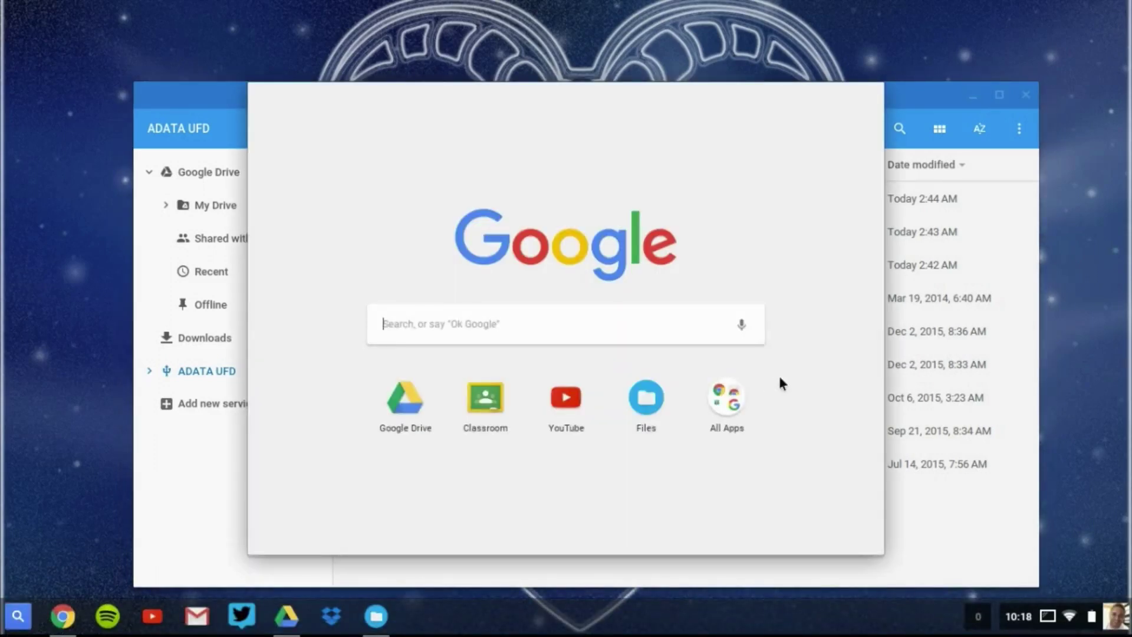
pyautogui.click(734, 397)
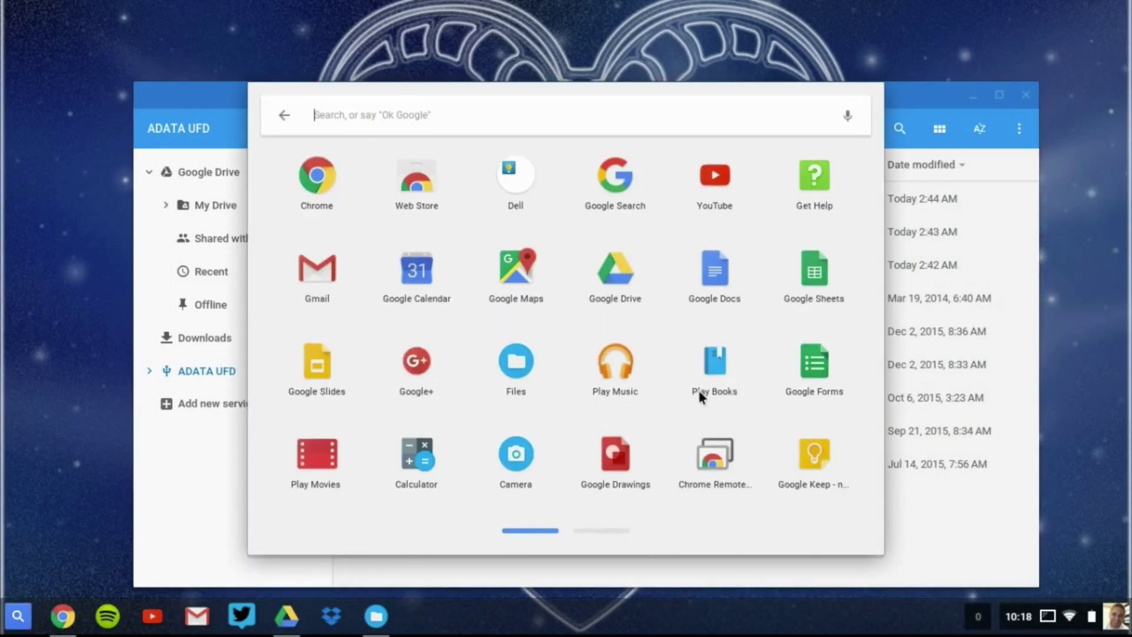
pyautogui.click(525, 363)
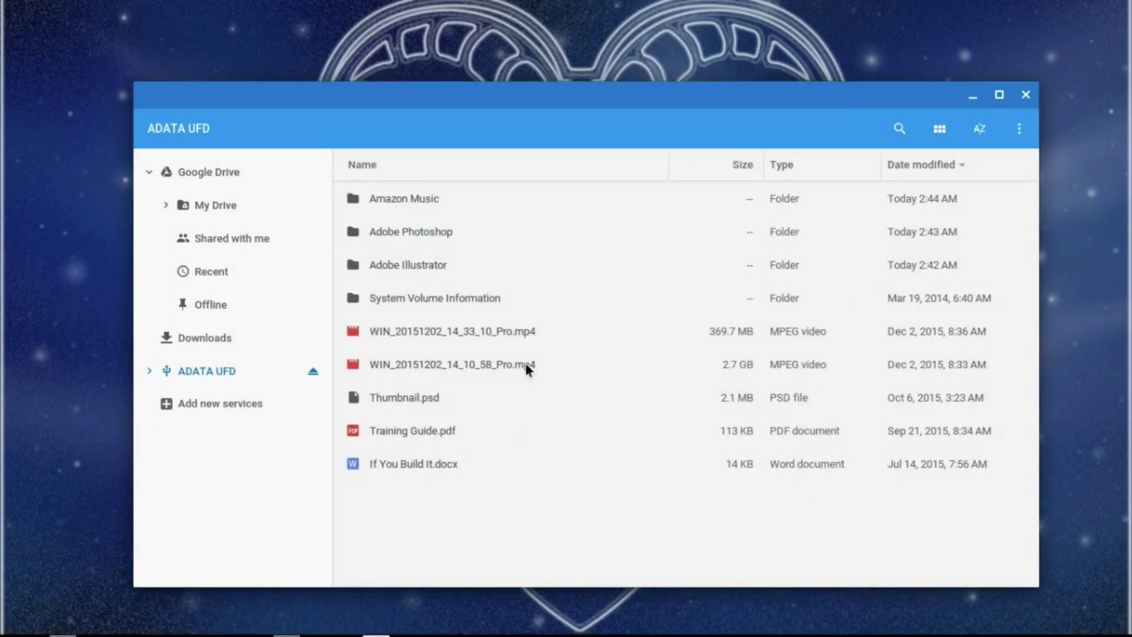
# Copy Training Guide.pdf from ADATA UFD into My Drive, verify it arrived, and minimize Files.
pyautogui.click(207, 174)
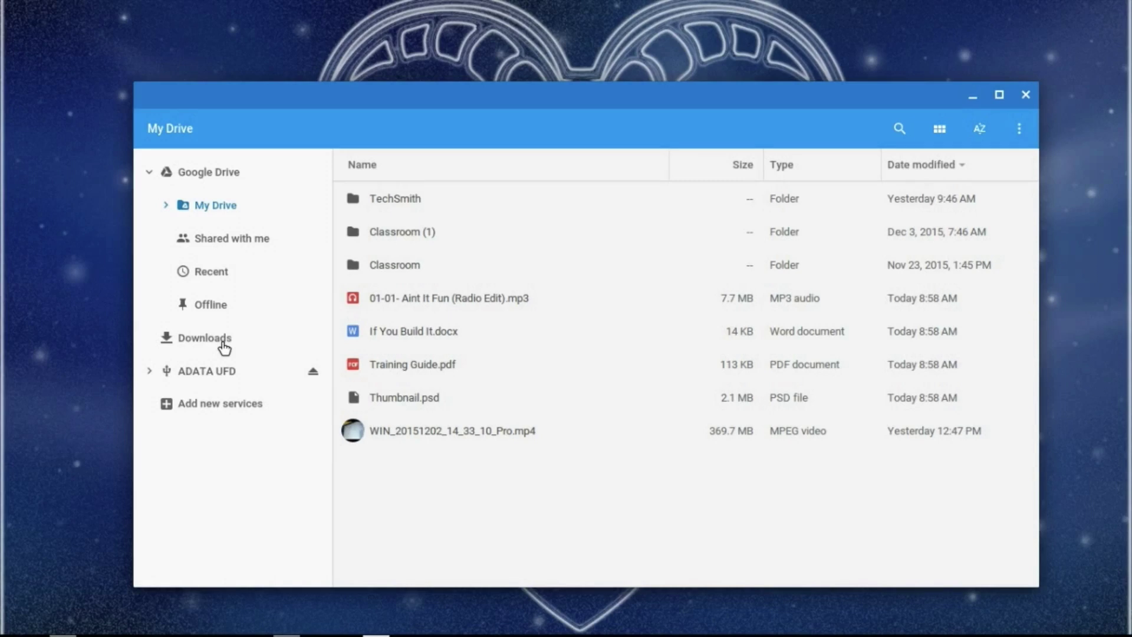
pyautogui.click(223, 377)
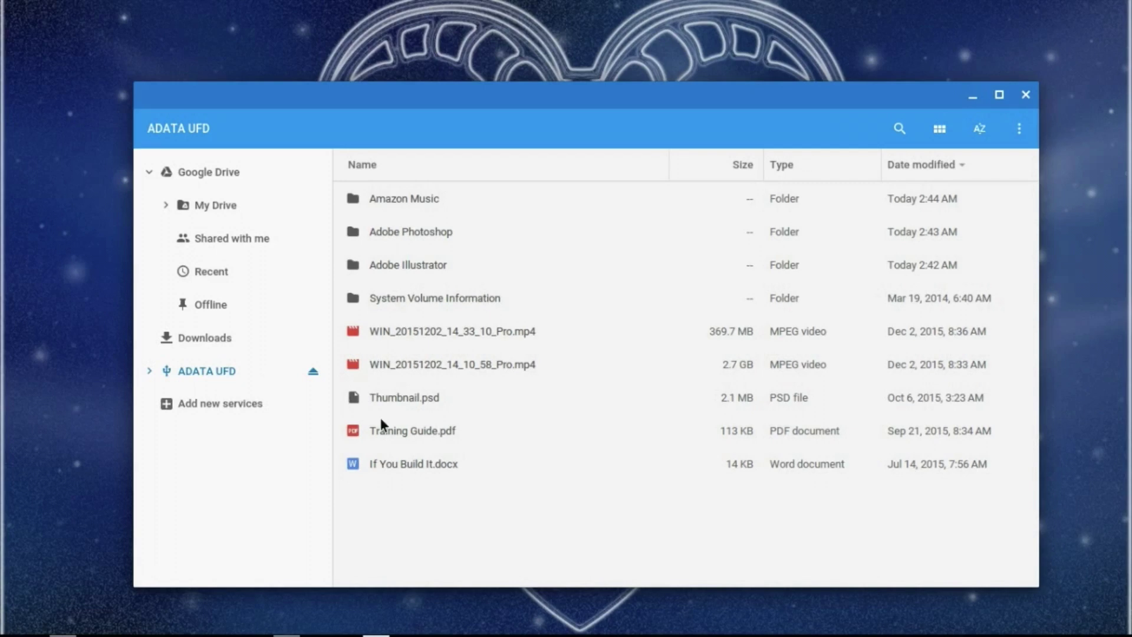
pyautogui.moveTo(394, 429); pyautogui.dragTo(213, 203)
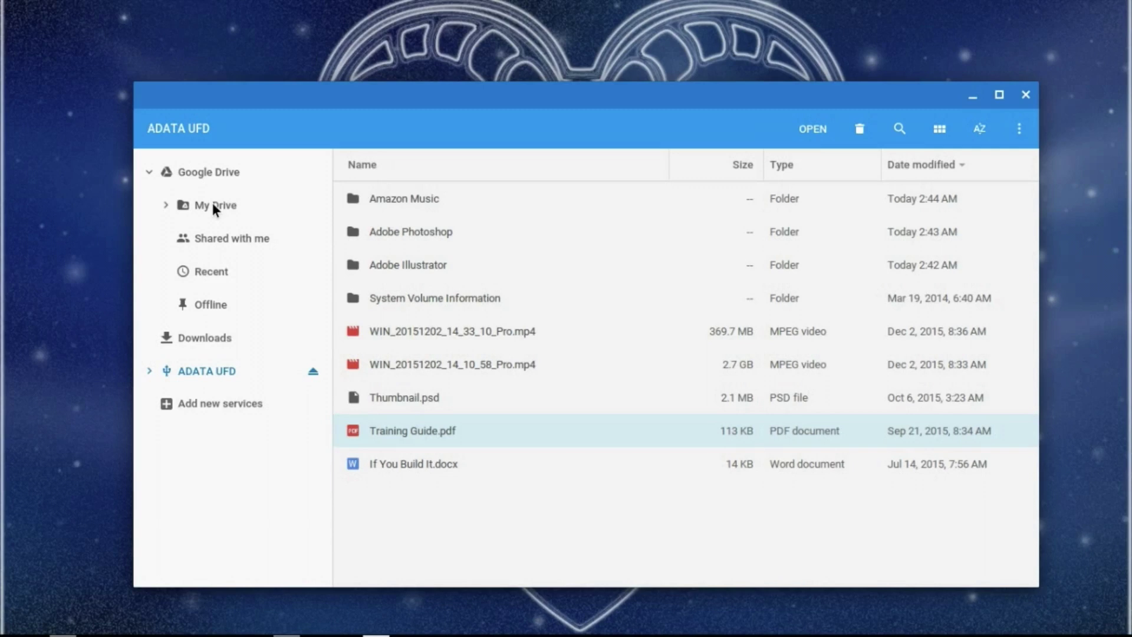
pyautogui.click(213, 205)
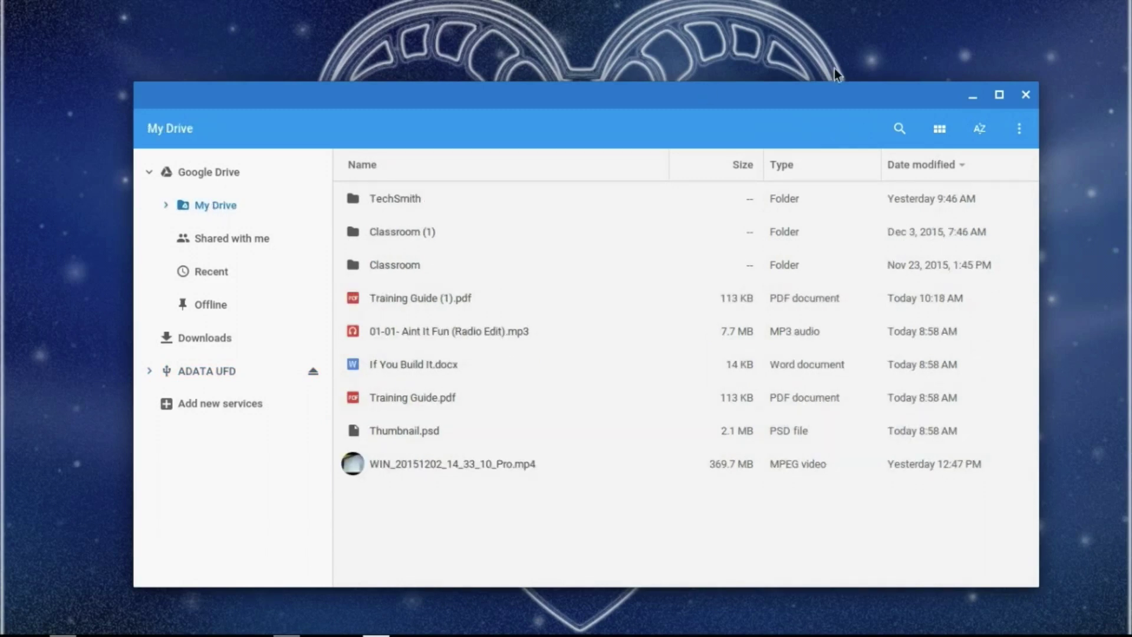
pyautogui.click(978, 95)
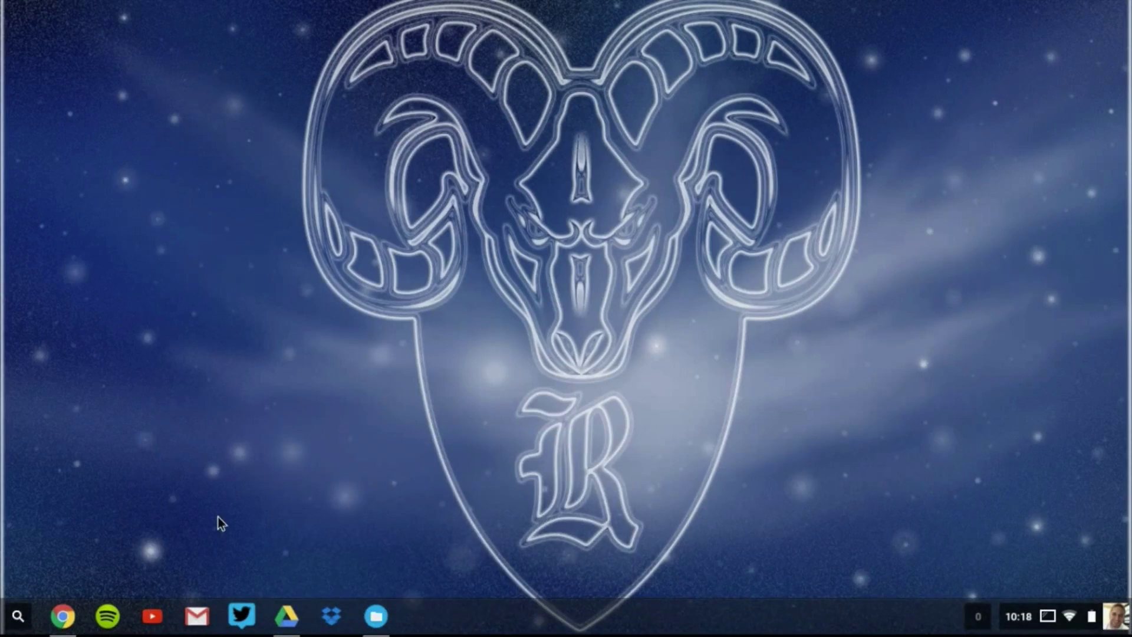
# Restore the Chrome window showing My Drive from the Drive shelf icon.
pyautogui.click(286, 617)
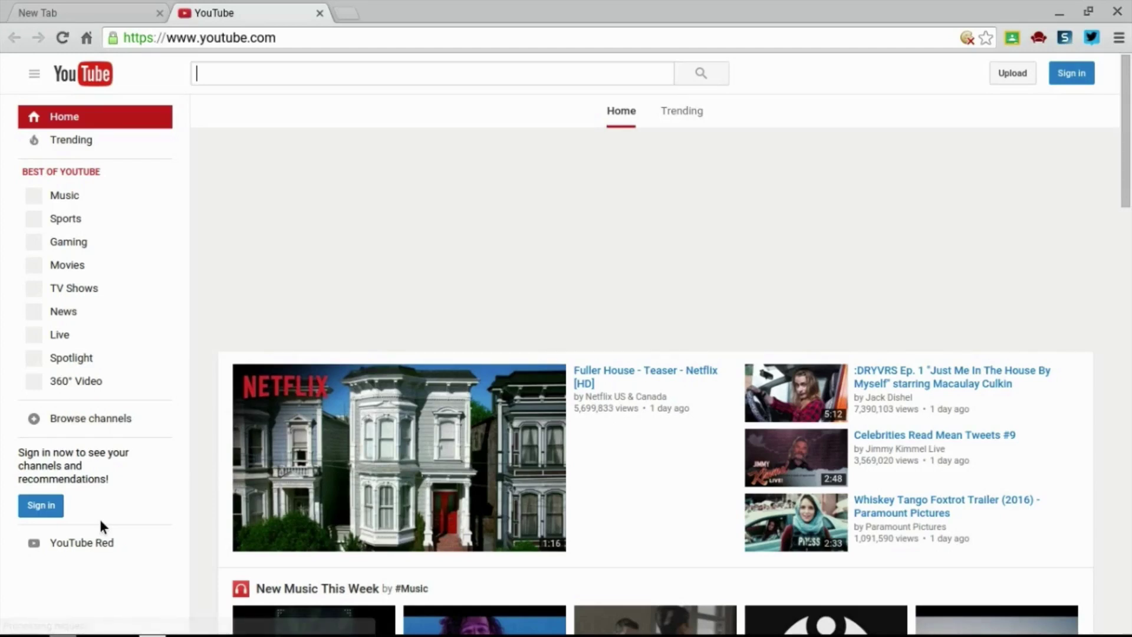
# Minimize Chrome, move Gmail ahead of YouTube on the shelf, and launch it with Alt+3.
pyautogui.click(1064, 10)
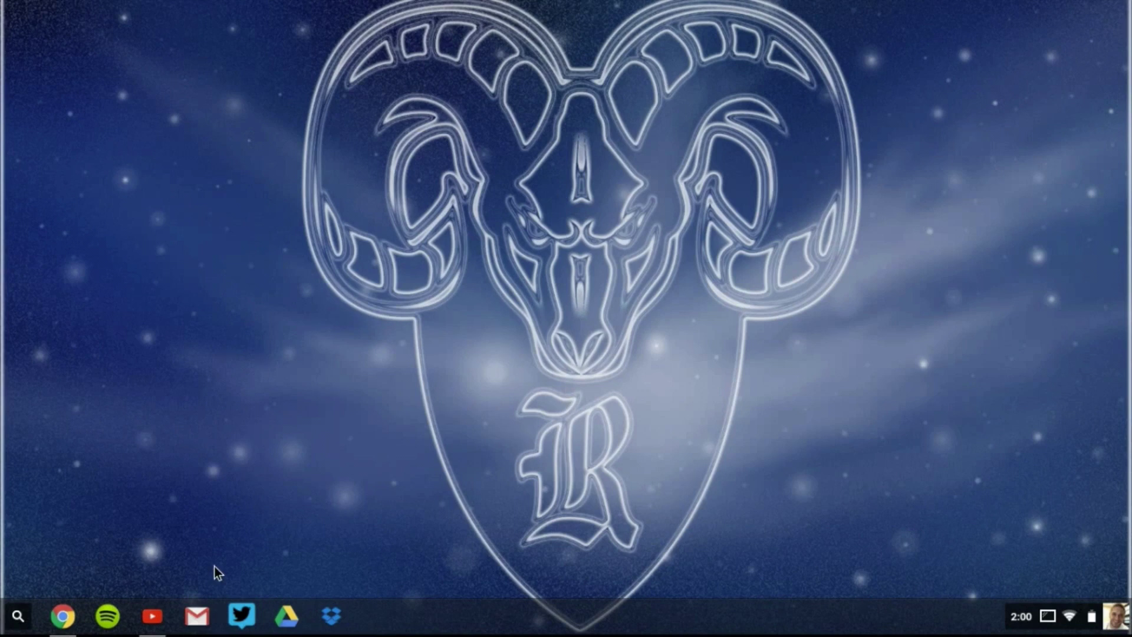
pyautogui.moveTo(201, 616); pyautogui.dragTo(145, 617)
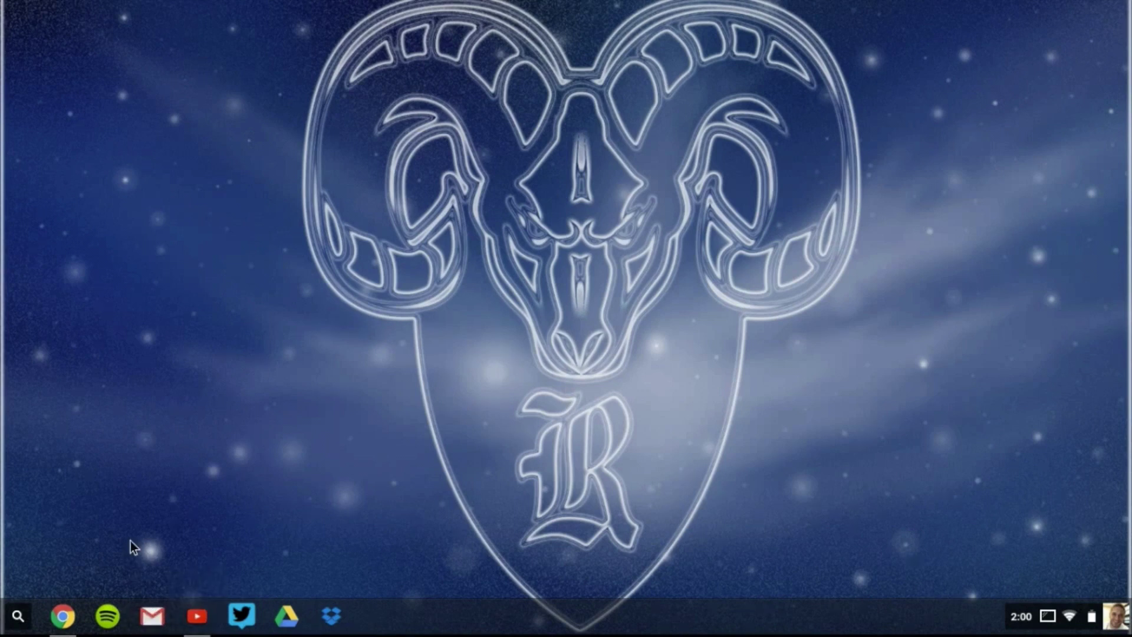
pyautogui.hotkey('alt', '3')
# Sign out of the Chromebook with Ctrl+Shift+Q.
pyautogui.hotkey('ctrl', 'shift', 'q')
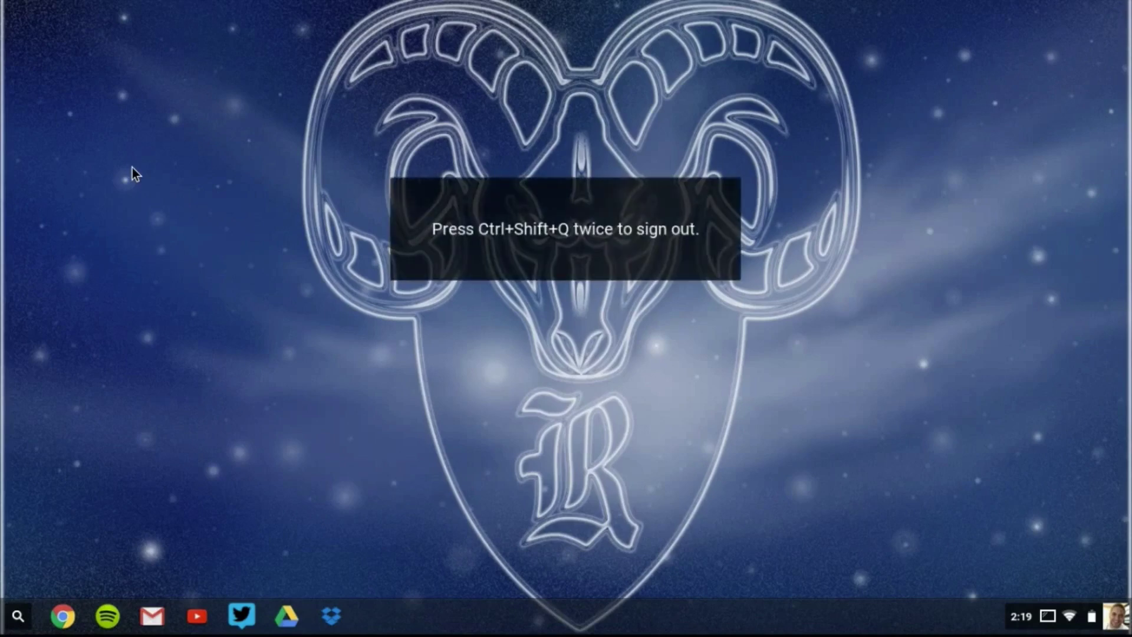